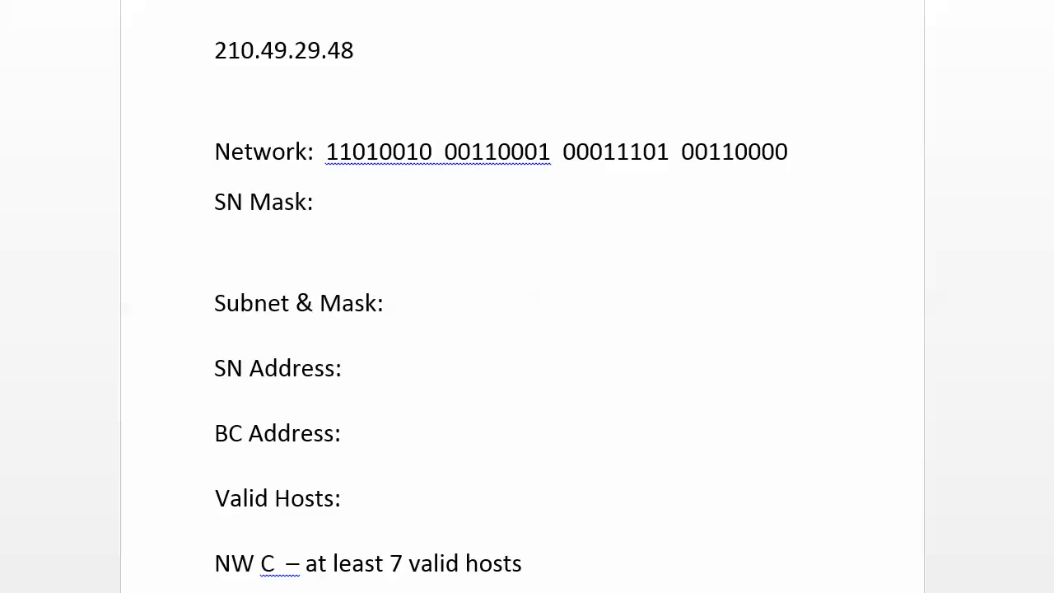
{"action": "type", "text": "11111111  111"}
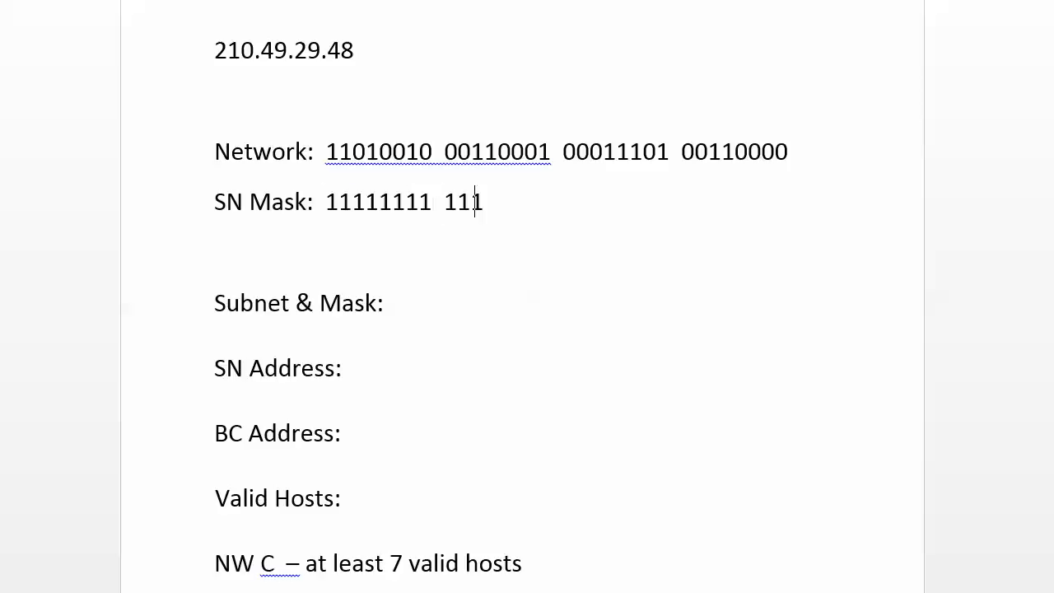
{"action": "type", "text": "11111  11111"}
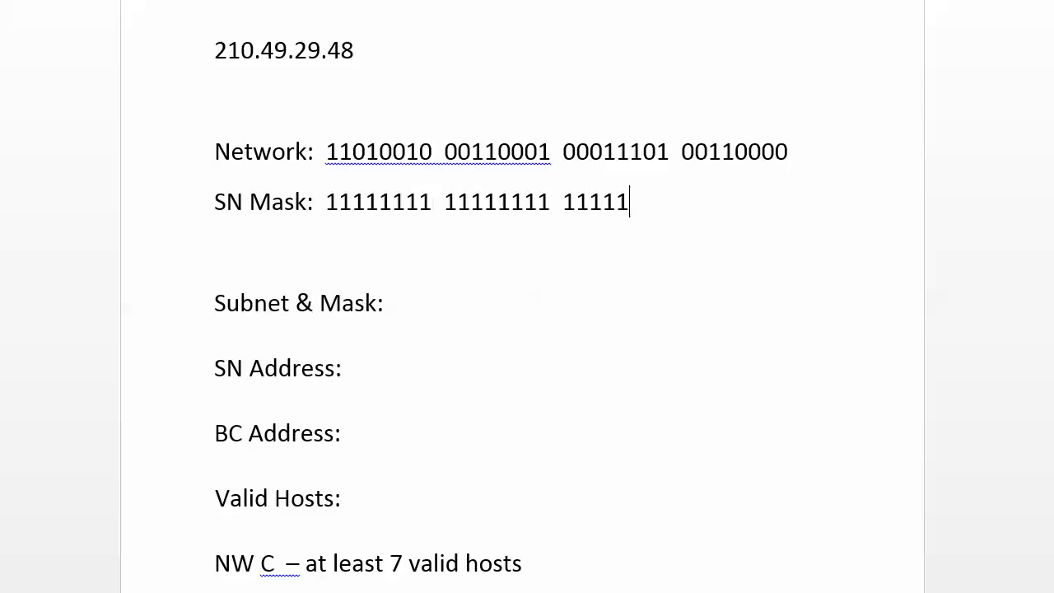
{"action": "type", "text": "111  1111"}
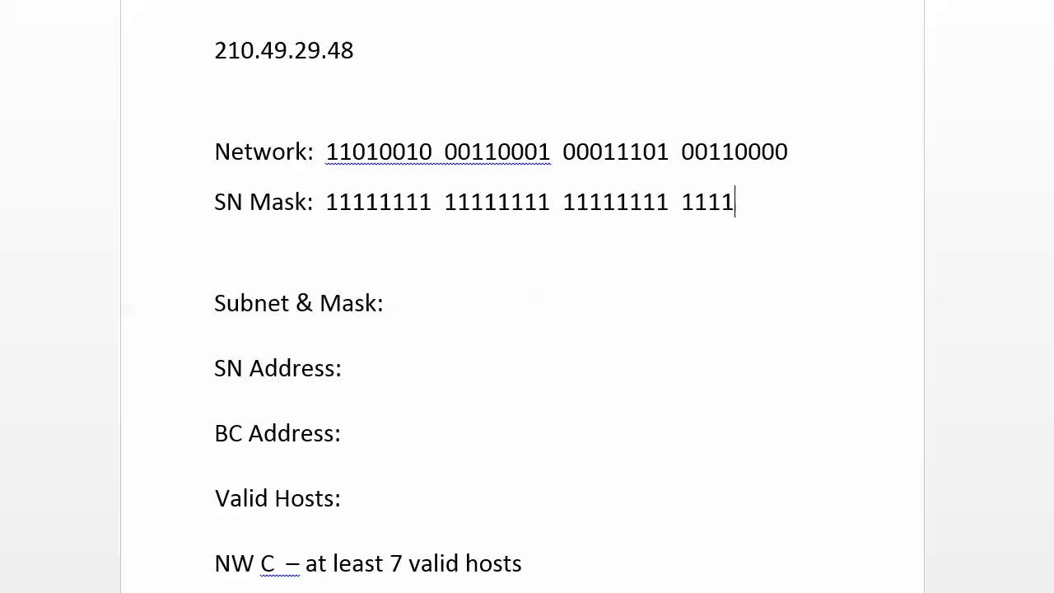
{"action": "type", "text": "0000"}
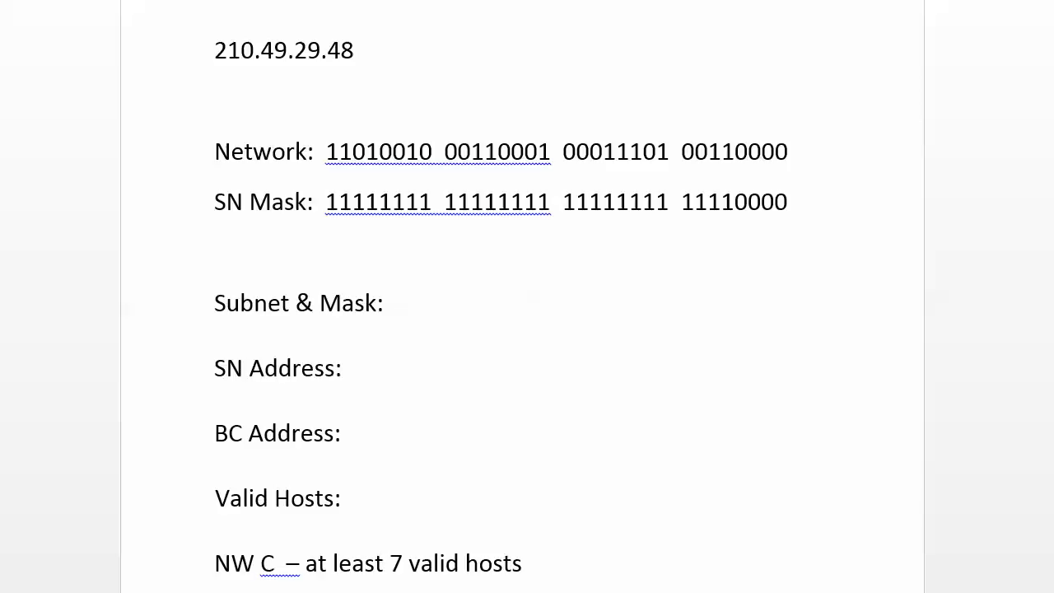
Enter 210.49.29.48 /28 as the Subnet & Mask and 210.49.29.48 as the SN Address for NW C
{"action": "type", "text": "210.49."}
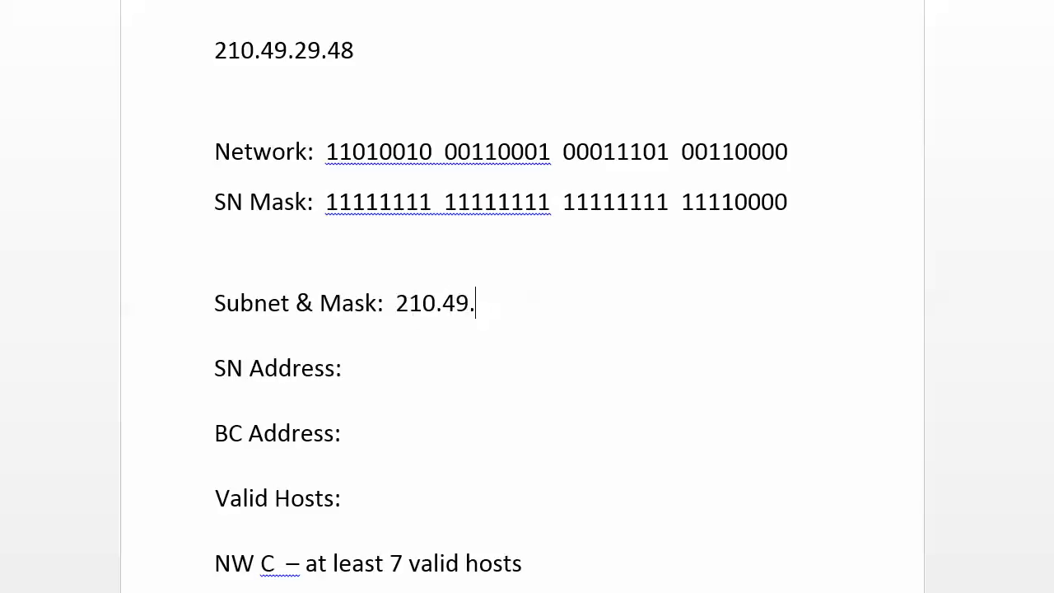
{"action": "type", "text": "29.48  "}
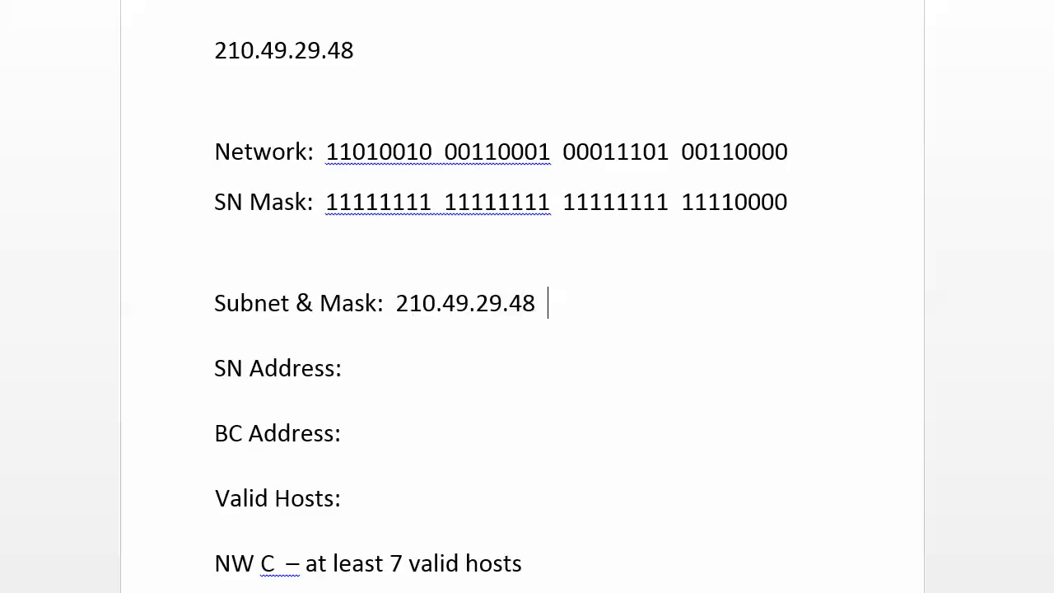
{"action": "type", "text": "/28"}
{"action": "left_click", "coordinate": [360, 368]}
{"action": "type", "text": "210."}
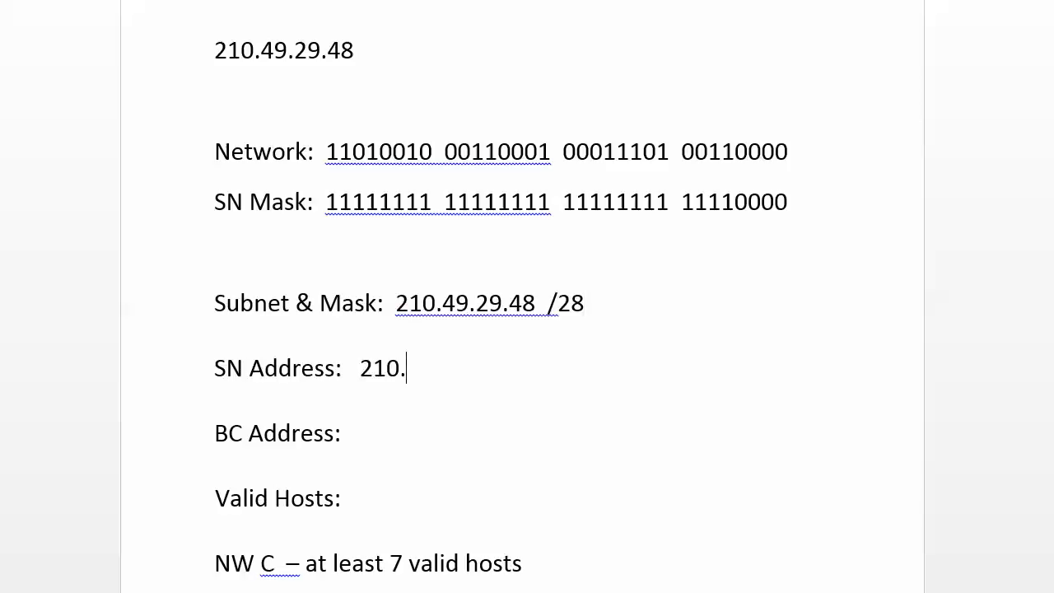
{"action": "type", "text": "49.29.48"}
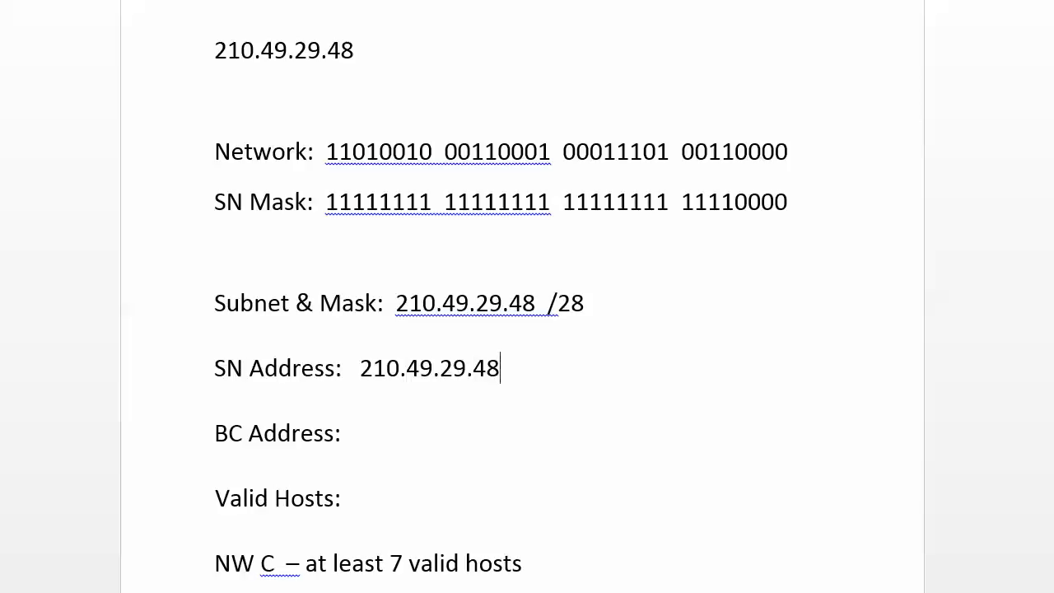
Work out the broadcast address from the network's four host bits and enter 210.49.29.63 as the BC Address
{"action": "left_click", "coordinate": [354, 433]}
{"action": "type", "text": "210.49.2"}
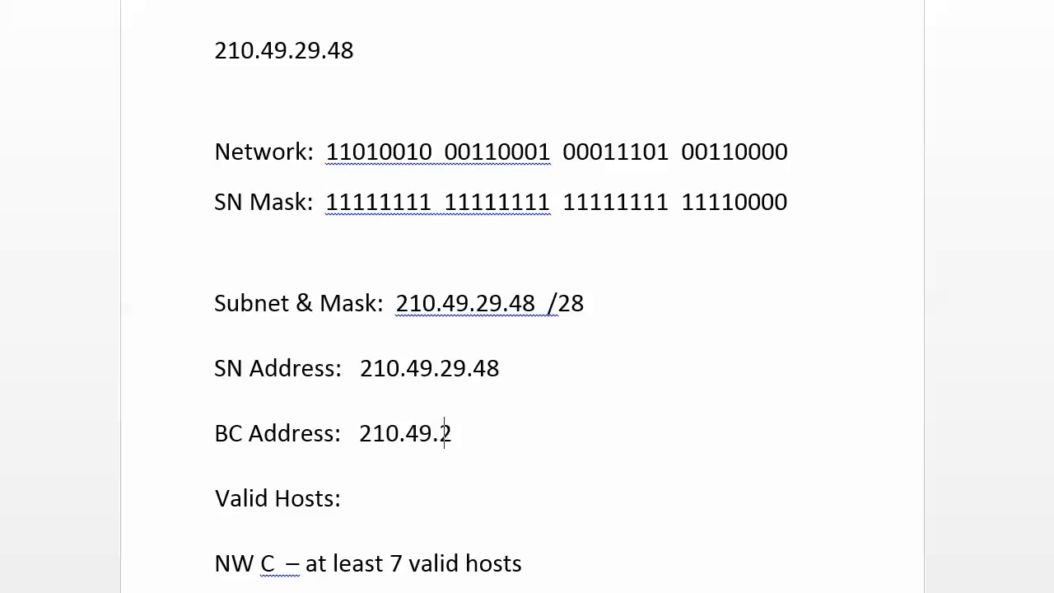
{"action": "type", "text": "9."}
{"action": "left_click_drag", "start_coordinate": [788, 153], "coordinate": [734, 153]}
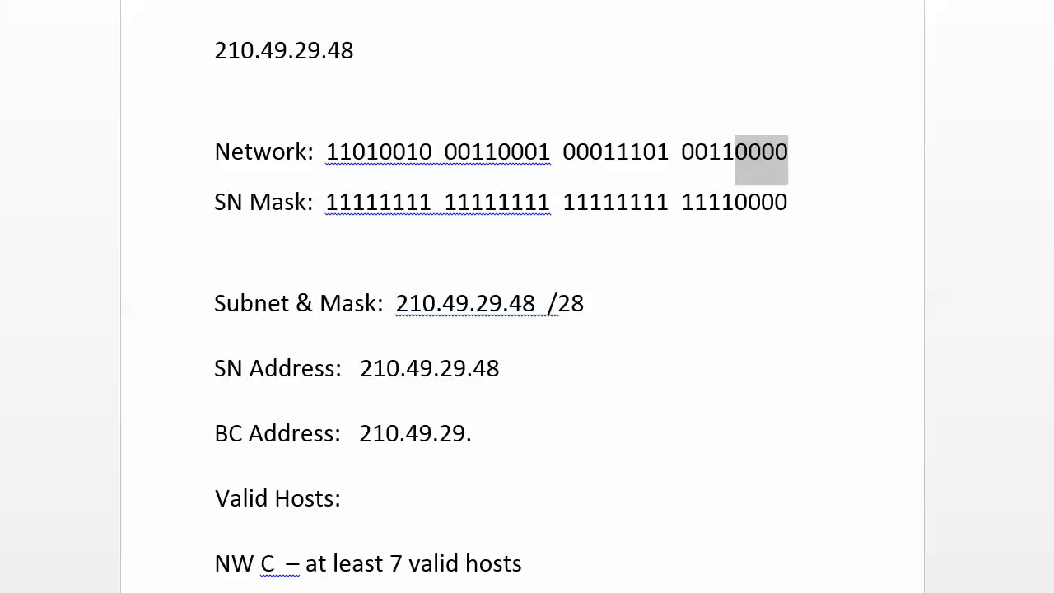
{"action": "left_click", "coordinate": [472, 433]}
{"action": "type", "text": "63"}
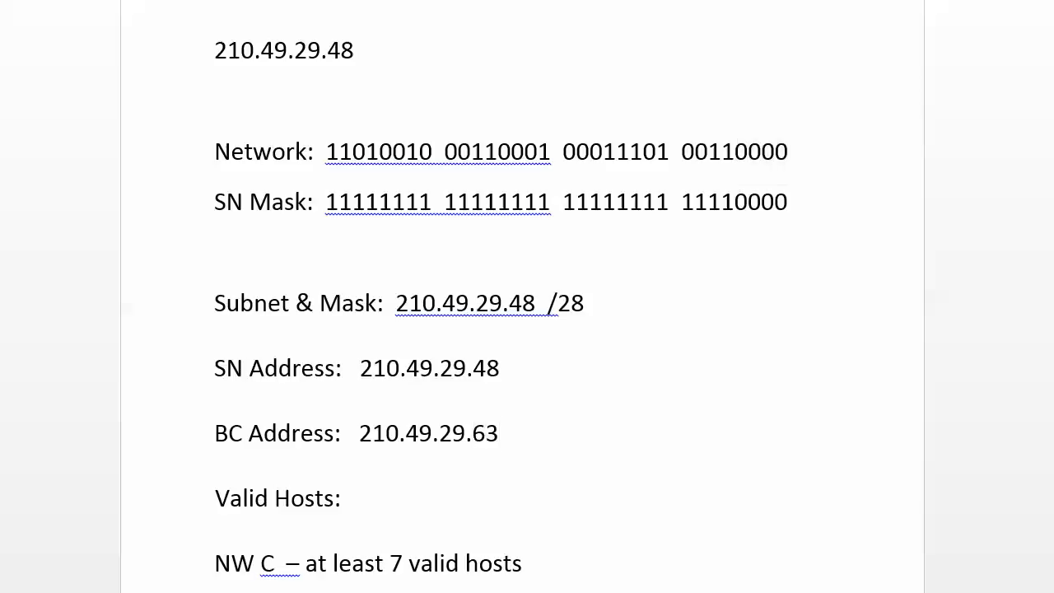
Enter the Valid Hosts range for NW C as 210.49.29.49 – 210.49.29.62
{"action": "type", "text": "210.49.29."}
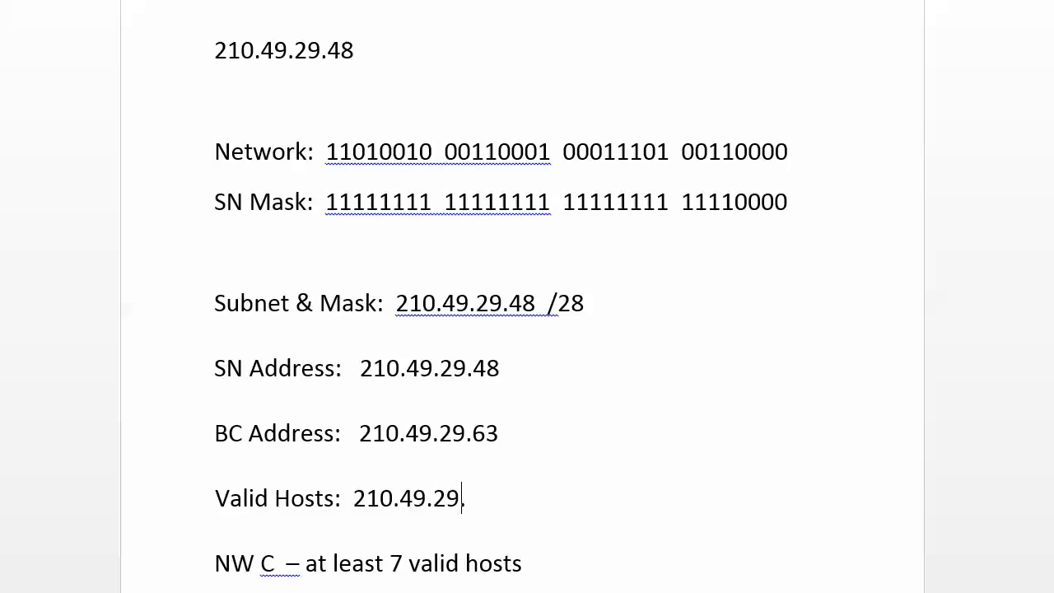
{"action": "type", "text": "49 - 210.49"}
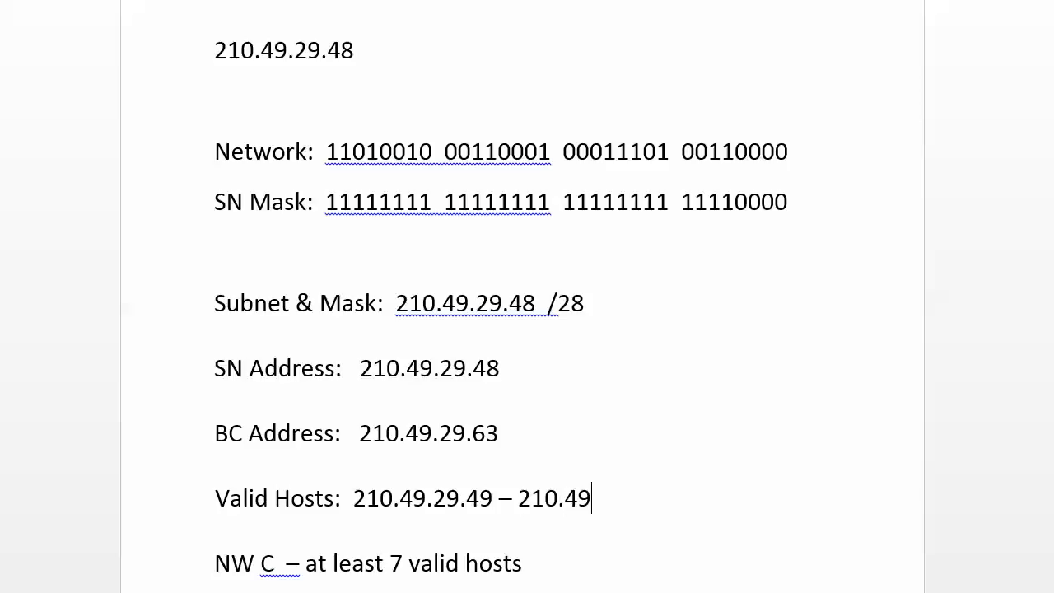
{"action": "type", "text": ".29.62"}
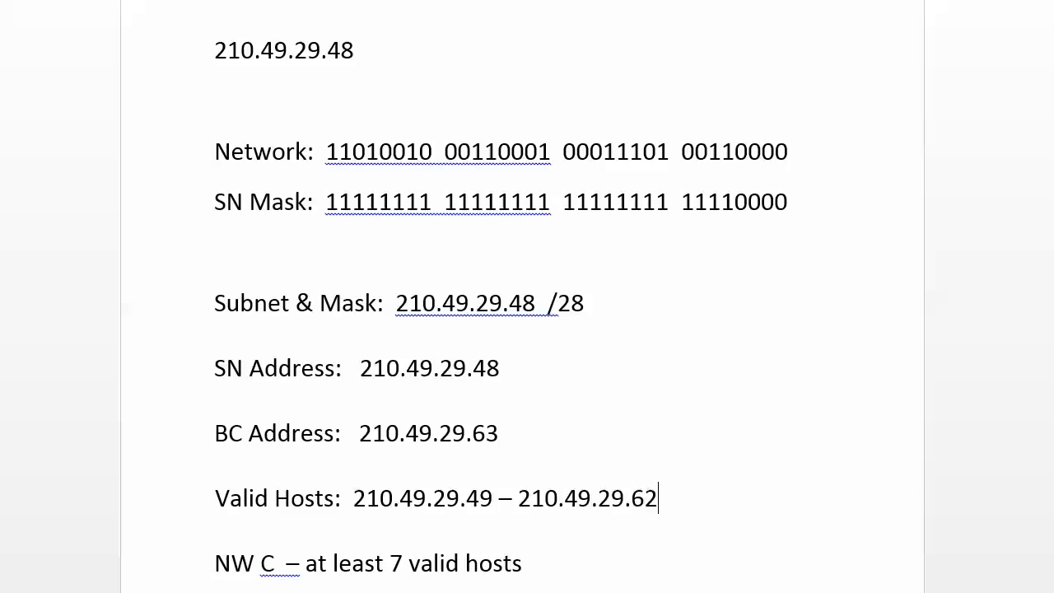
Copy the BC Address value of NW C
{"action": "left_click_drag", "start_coordinate": [500, 435], "coordinate": [359, 436]}
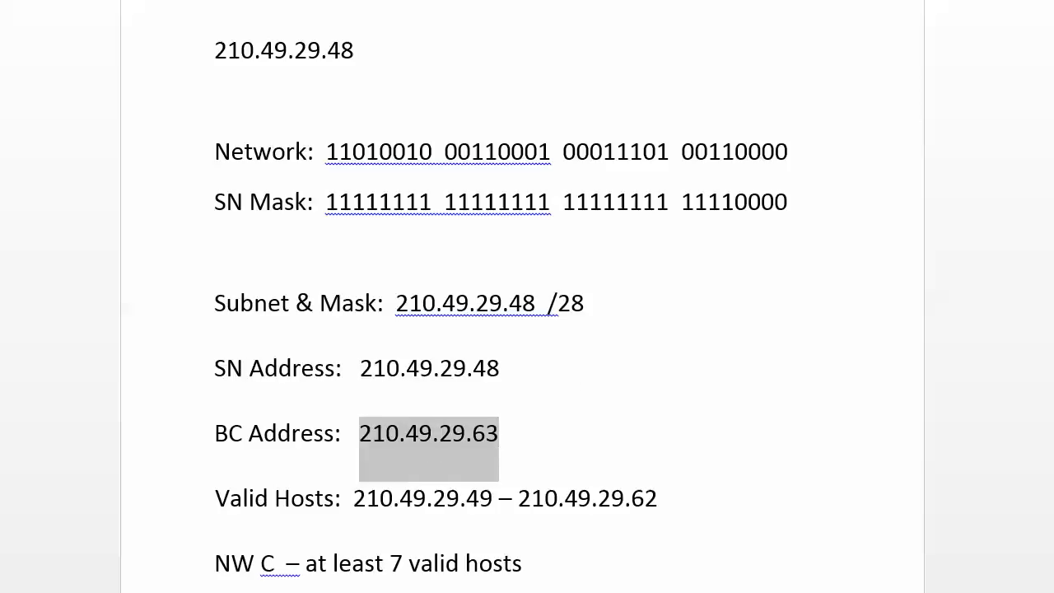
{"action": "right_click", "coordinate": [389, 434]}
{"action": "left_click", "coordinate": [426, 466]}
{"action": "left_click", "coordinate": [501, 437]}
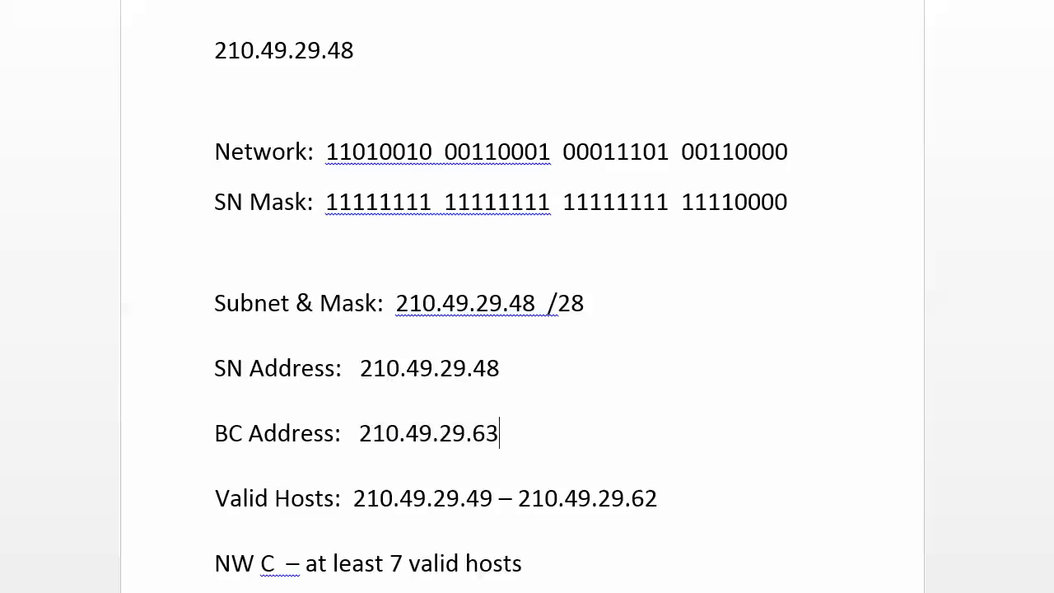
Change the starting address at the top of the next page's blank worksheet to 210.49.29.64
{"action": "scroll", "coordinate": [523, 296], "scroll_direction": "down", "scroll_amount": 10}
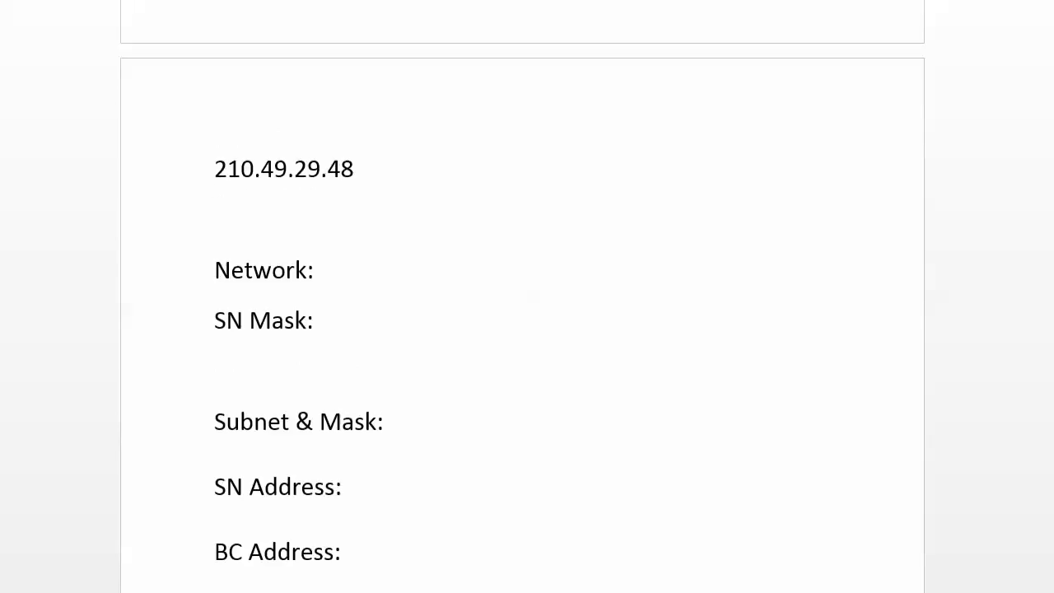
{"action": "scroll", "coordinate": [522, 296], "scroll_direction": "down", "scroll_amount": 2}
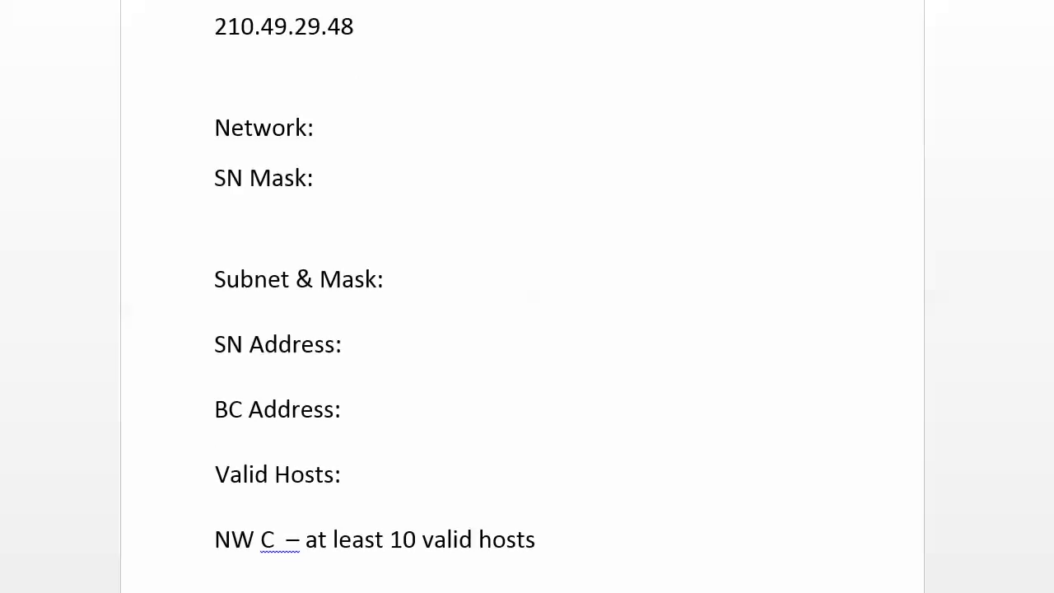
{"action": "key", "text": "BackSpace"}
{"action": "key", "text": "BackSpace"}
{"action": "type", "text": "64"}
Copy the binary network address from the NW C page into the Network line of the 210.49.29.64 page
{"action": "scroll", "coordinate": [522, 297], "scroll_direction": "up", "scroll_amount": 15}
{"action": "scroll", "coordinate": [522, 296], "scroll_direction": "up", "scroll_amount": 4}
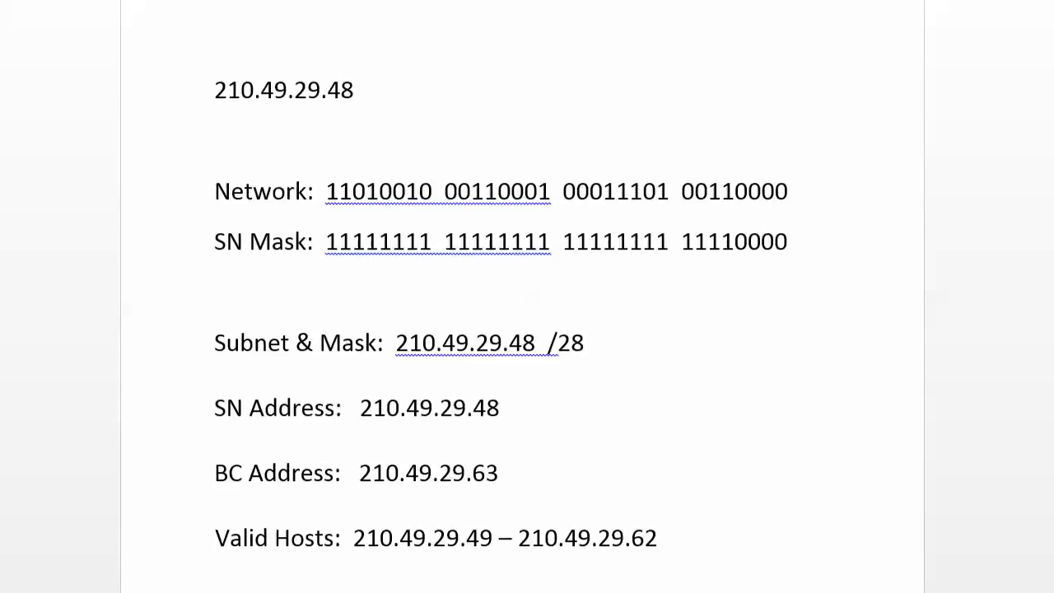
{"action": "left_click_drag", "start_coordinate": [788, 199], "coordinate": [326, 199]}
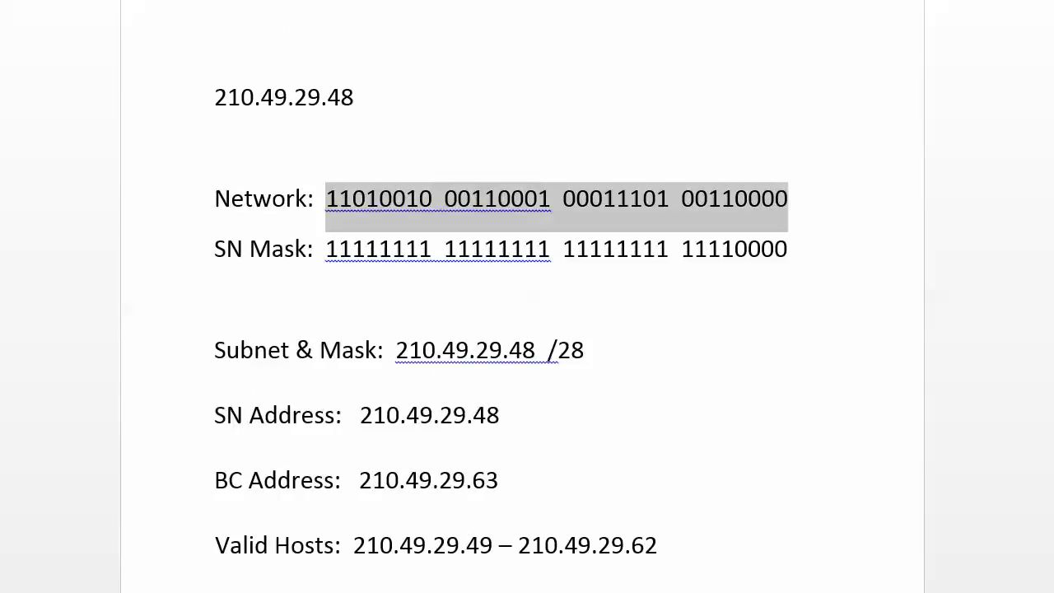
{"action": "right_click", "coordinate": [339, 200]}
{"action": "left_click", "coordinate": [378, 230]}
{"action": "scroll", "coordinate": [523, 296], "scroll_direction": "down", "scroll_amount": 15}
{"action": "scroll", "coordinate": [522, 320], "scroll_direction": "down", "scroll_amount": 6}
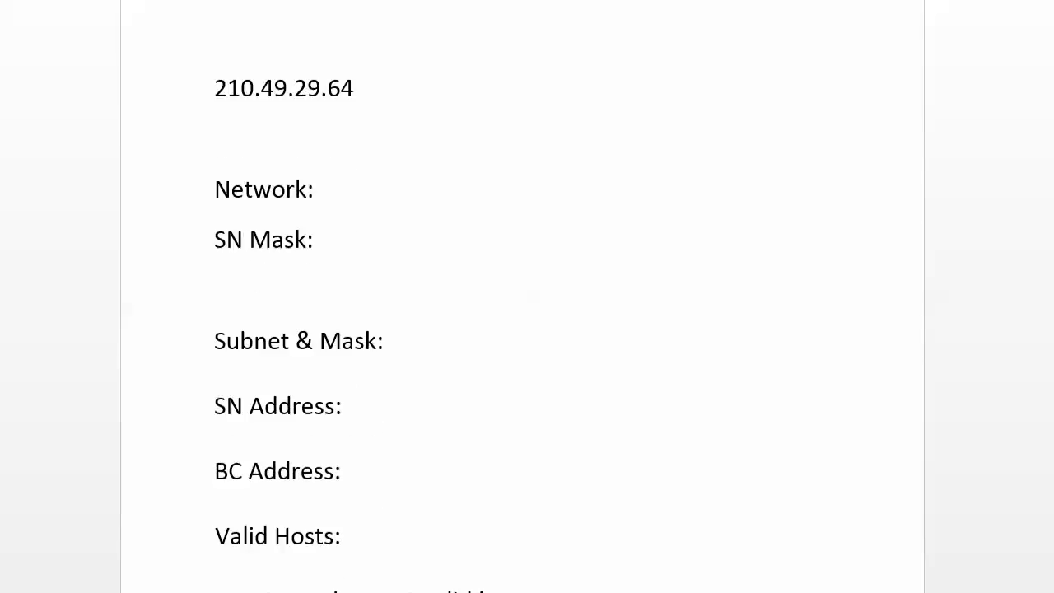
{"action": "scroll", "coordinate": [375, 284], "scroll_direction": "up", "scroll_amount": 1}
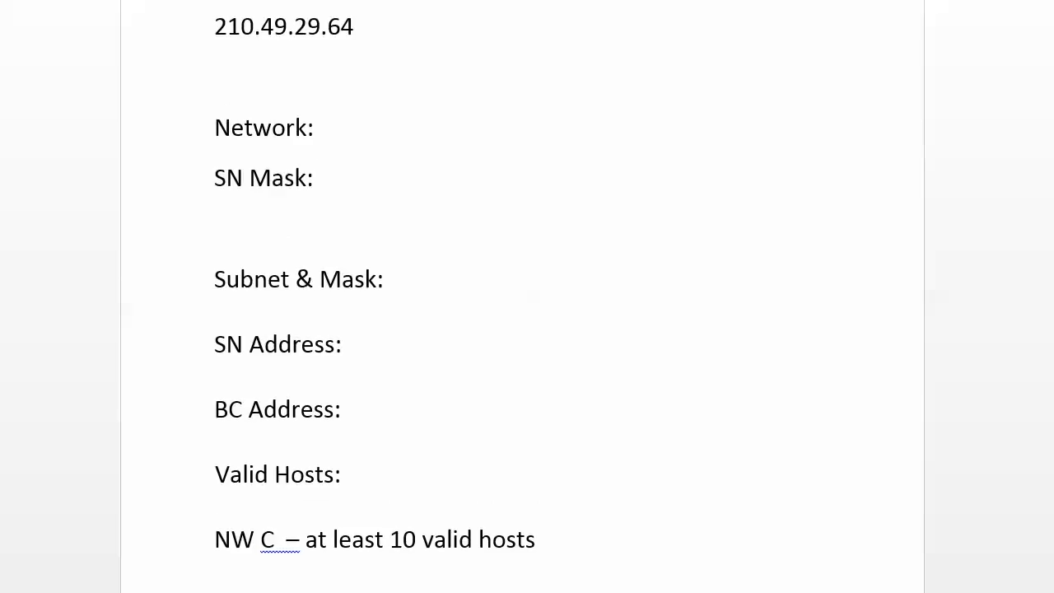
{"action": "key", "text": "ctrl+v"}
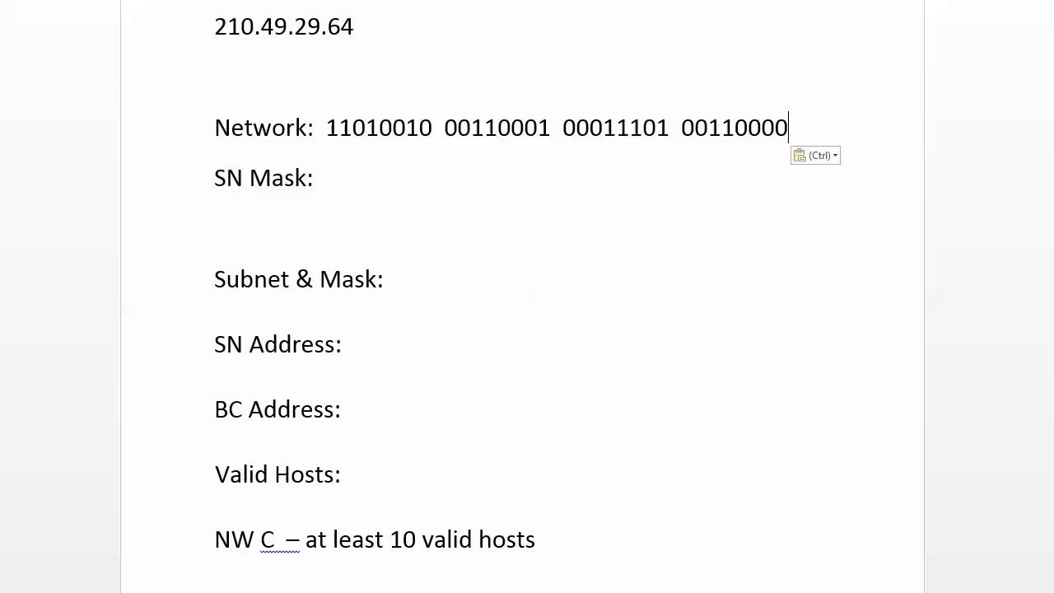
Change the last octet of the pasted binary network address to 01000000
{"action": "left_click", "coordinate": [736, 127]}
{"action": "key", "text": "BackSpace"}
{"action": "key", "text": "BackSpace"}
{"action": "key", "text": "BackSpace"}
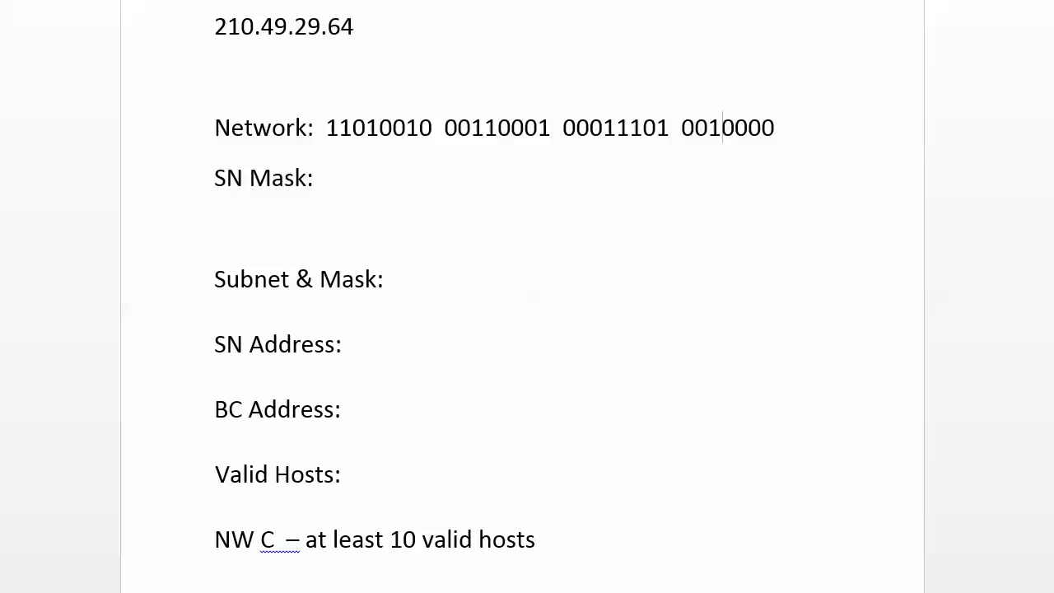
{"action": "type", "text": "011"}
{"action": "key", "text": "BackSpace"}
{"action": "key", "text": "BackSpace"}
{"action": "key", "text": "BackSpace"}
{"action": "type", "text": "100"}
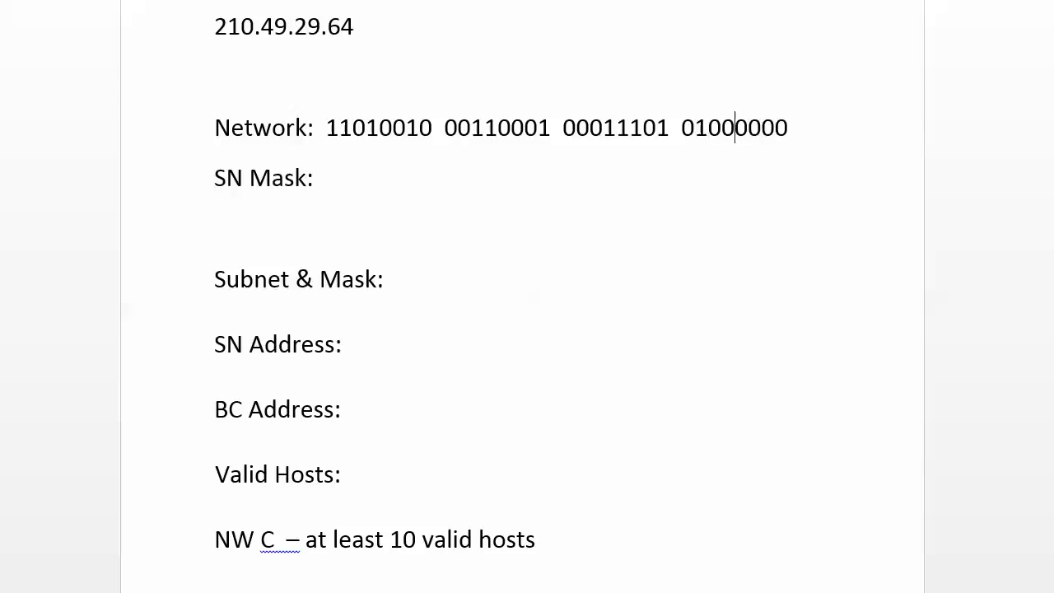
Edit the requirement line below Valid Hosts to read NW D – at least 3 valid hosts
{"action": "left_click", "coordinate": [281, 539]}
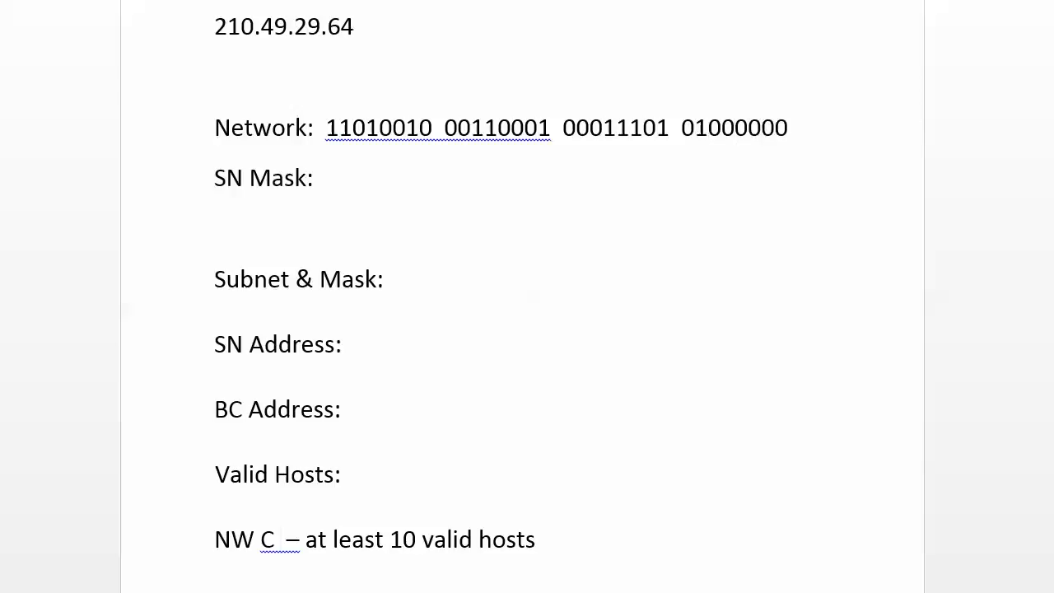
{"action": "key", "text": "BackSpace"}
{"action": "key", "text": "BackSpace"}
{"action": "type", "text": "D"}
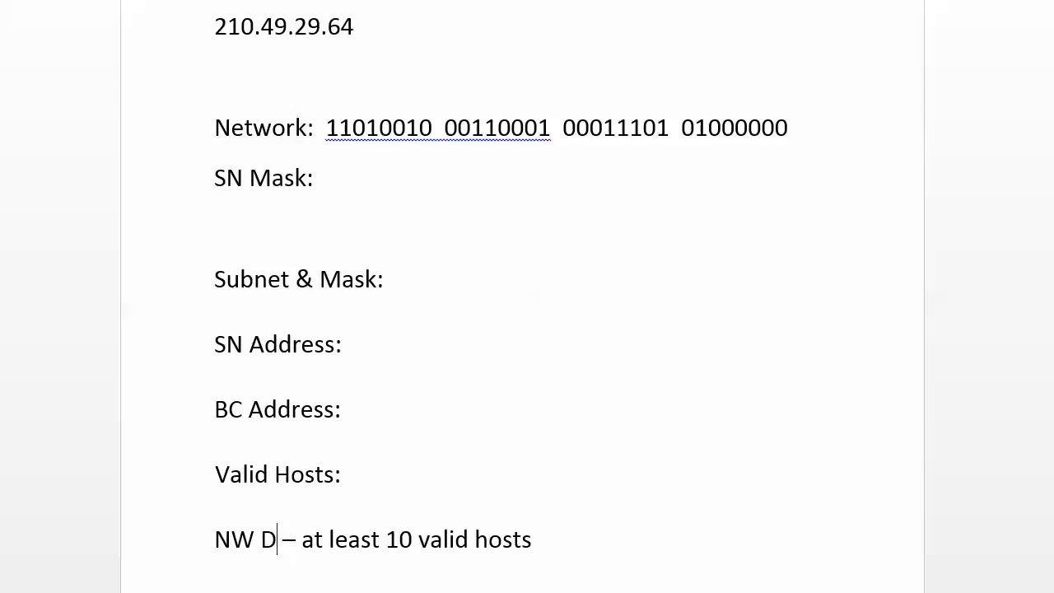
{"action": "left_click", "coordinate": [412, 539]}
{"action": "key", "text": "BackSpace"}
{"action": "key", "text": "BackSpace"}
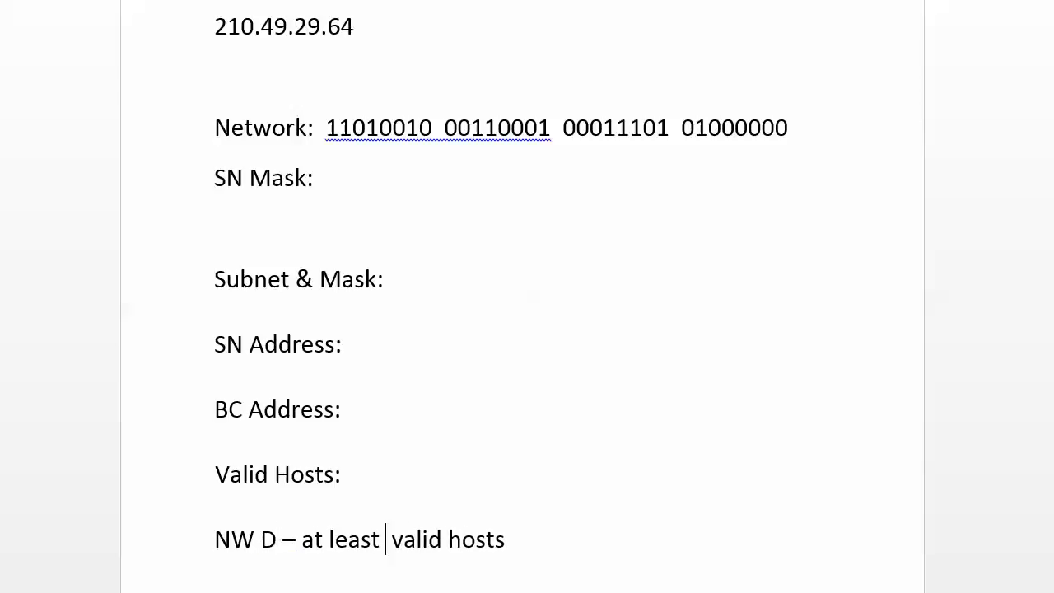
{"action": "type", "text": "3"}
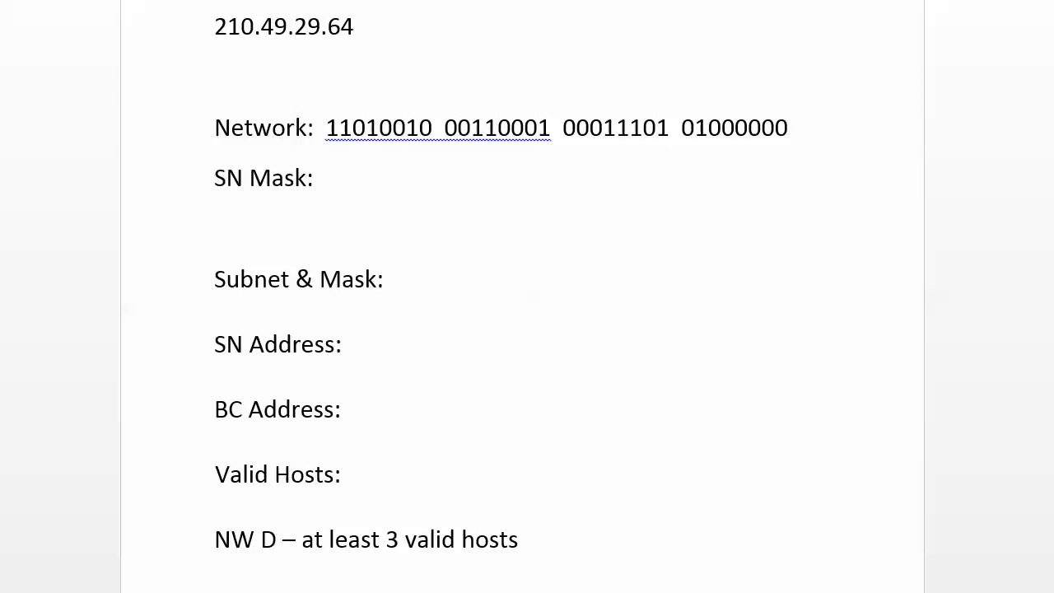
{"action": "left_click", "coordinate": [325, 178]}
{"action": "type", "text": "11111111  11111111  11111"}
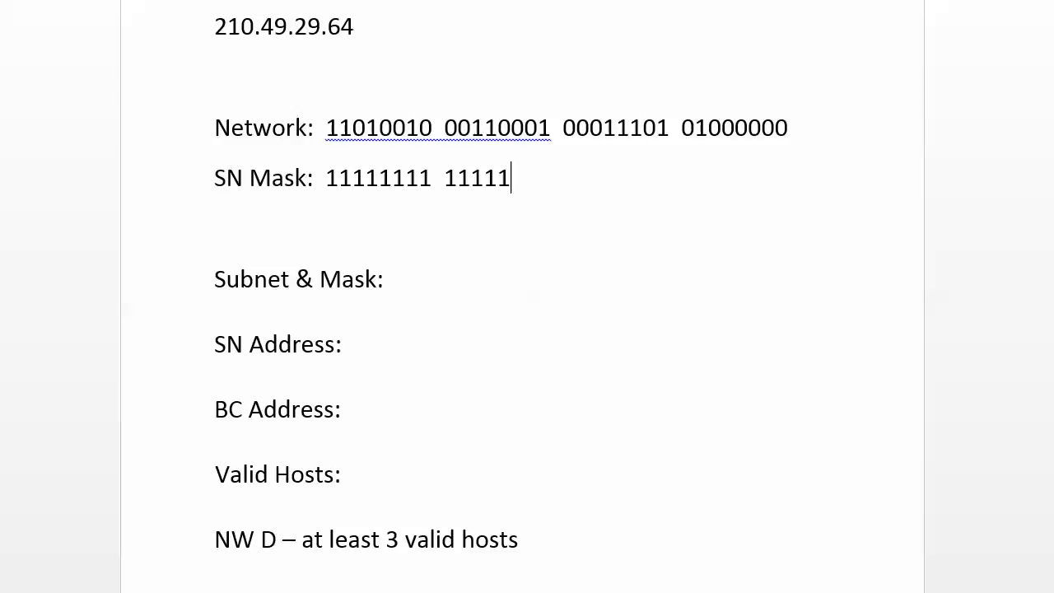
{"action": "type", "text": "111  11111111"}
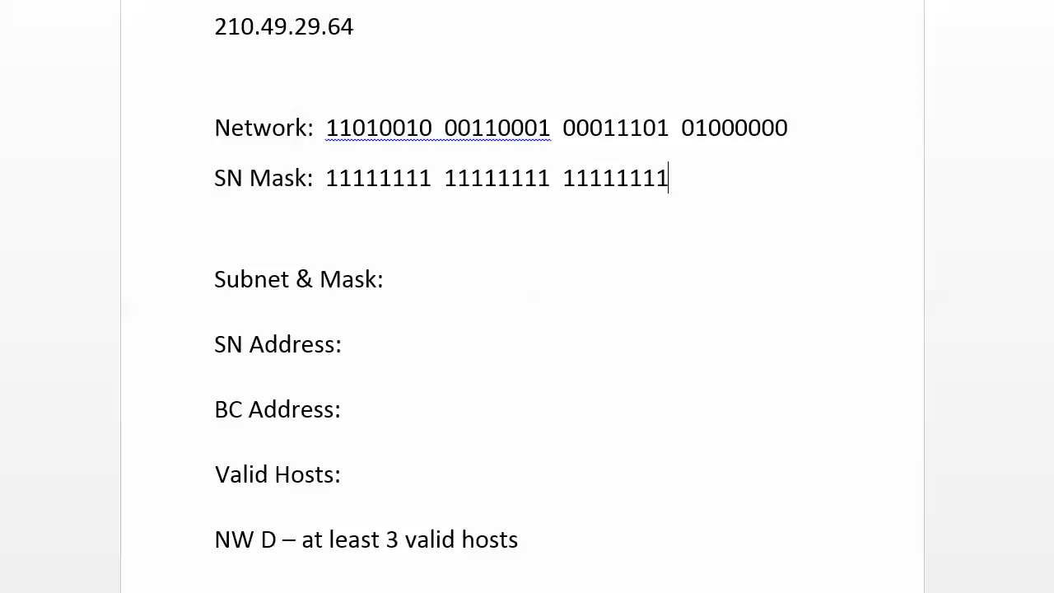
{"action": "type", "text": "000"}
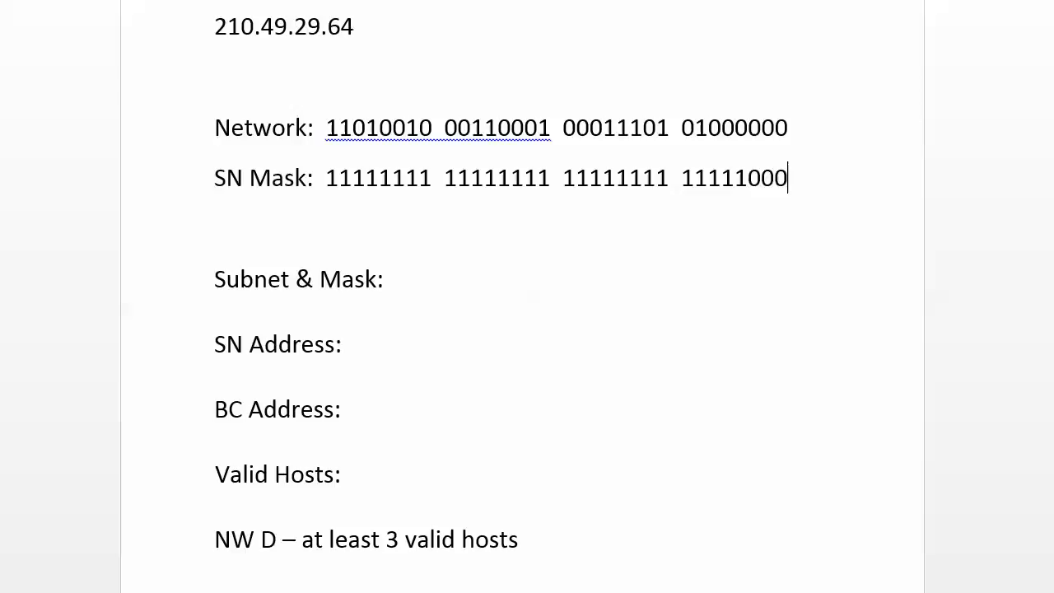
Fill in the NW D Subnet & Mask line with 210.49.29.64 /29 and the SN Address line with 210.49.29.64
{"action": "left_click", "coordinate": [396, 279]}
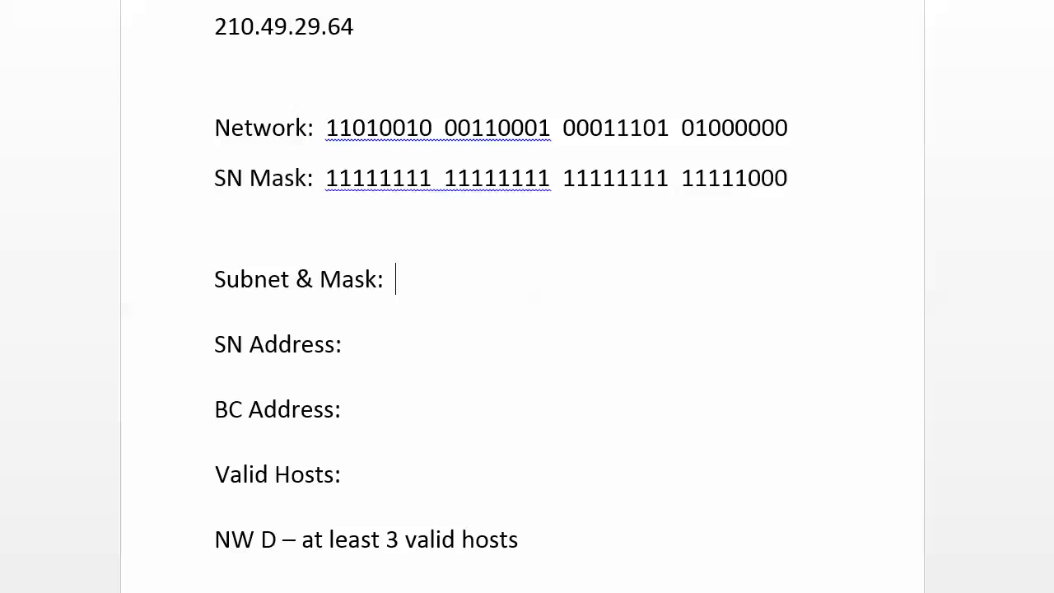
{"action": "type", "text": "210.49"}
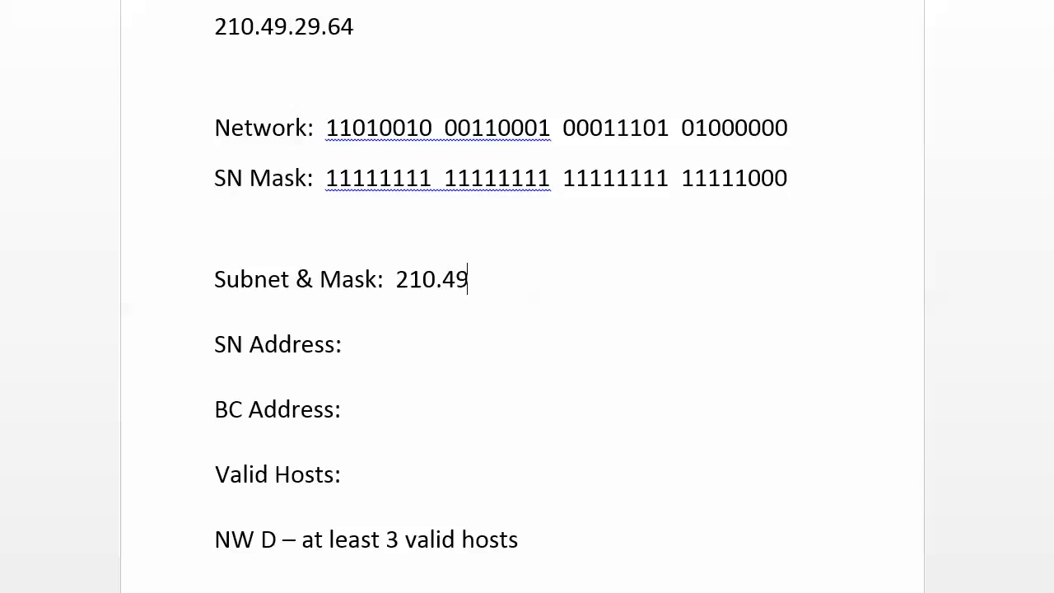
{"action": "type", "text": ".29.64  /"}
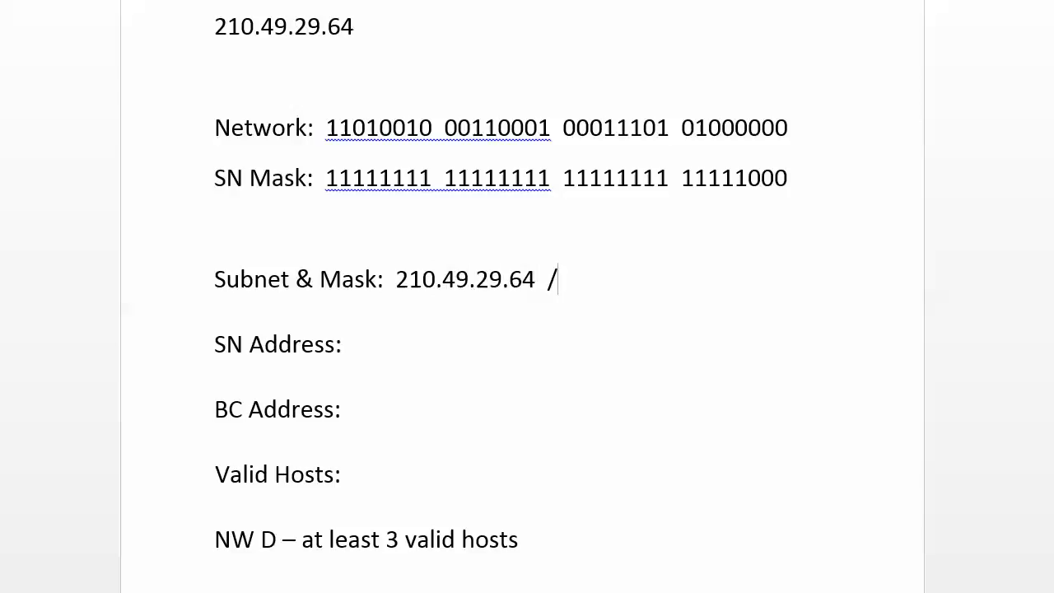
{"action": "type", "text": "29"}
{"action": "left_click", "coordinate": [360, 344]}
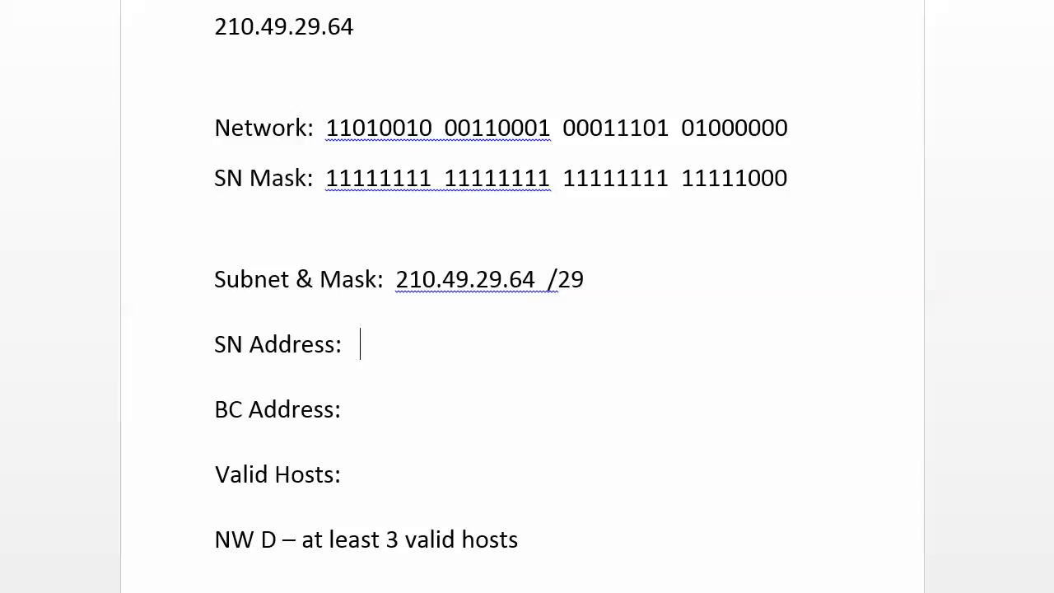
{"action": "type", "text": "210."}
{"action": "type", "text": "49.29.64"}
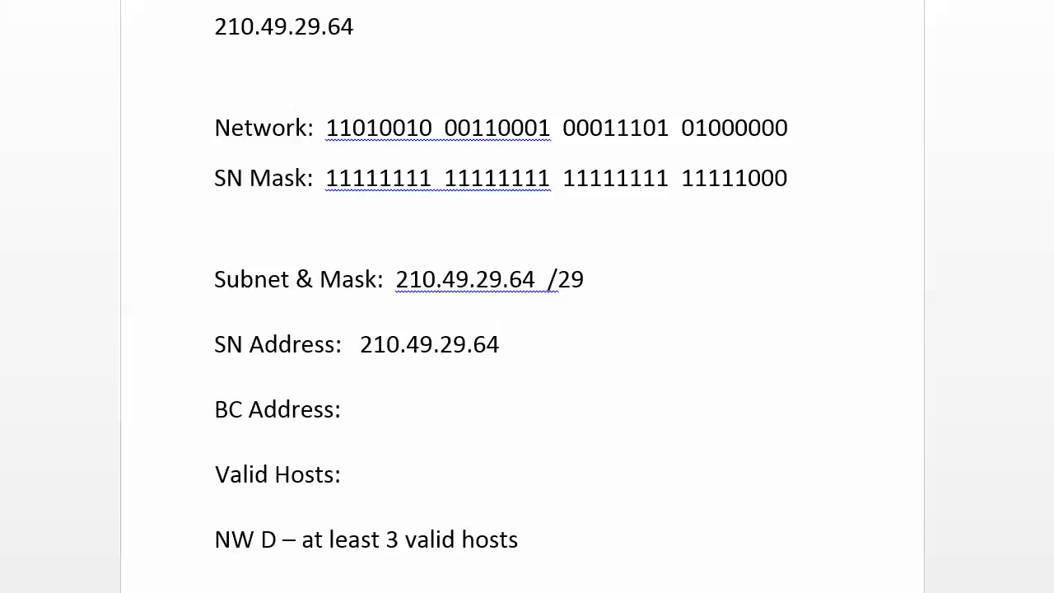
Fill in the NW D BC Address line with the broadcast address 210.49.29.71
{"action": "left_click", "coordinate": [353, 409]}
{"action": "left_click_drag", "start_coordinate": [788, 128], "coordinate": [747, 128]}
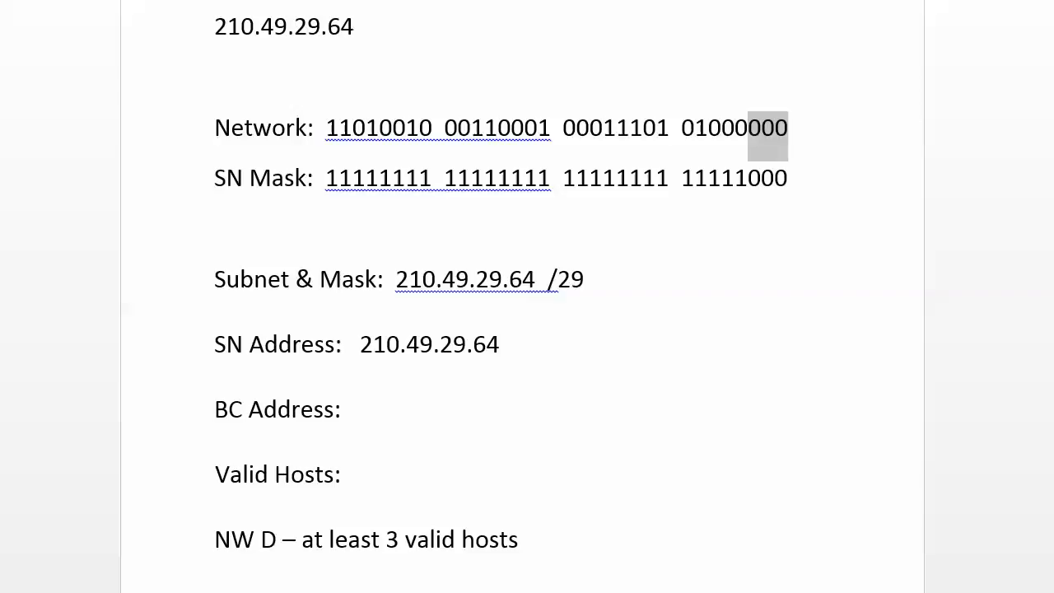
{"action": "left_click", "coordinate": [353, 409]}
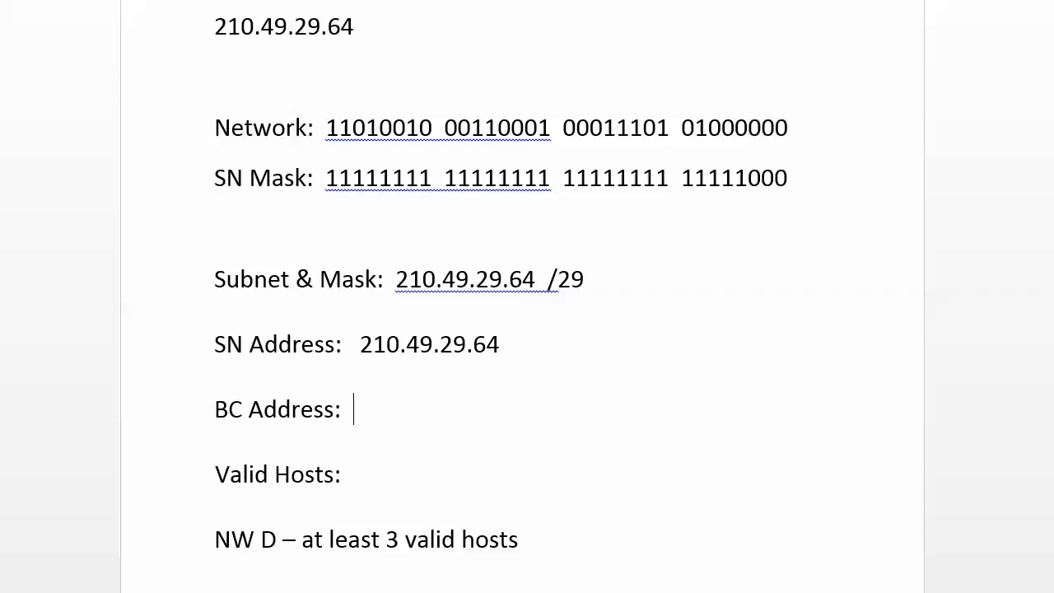
{"action": "type", "text": "210.49"}
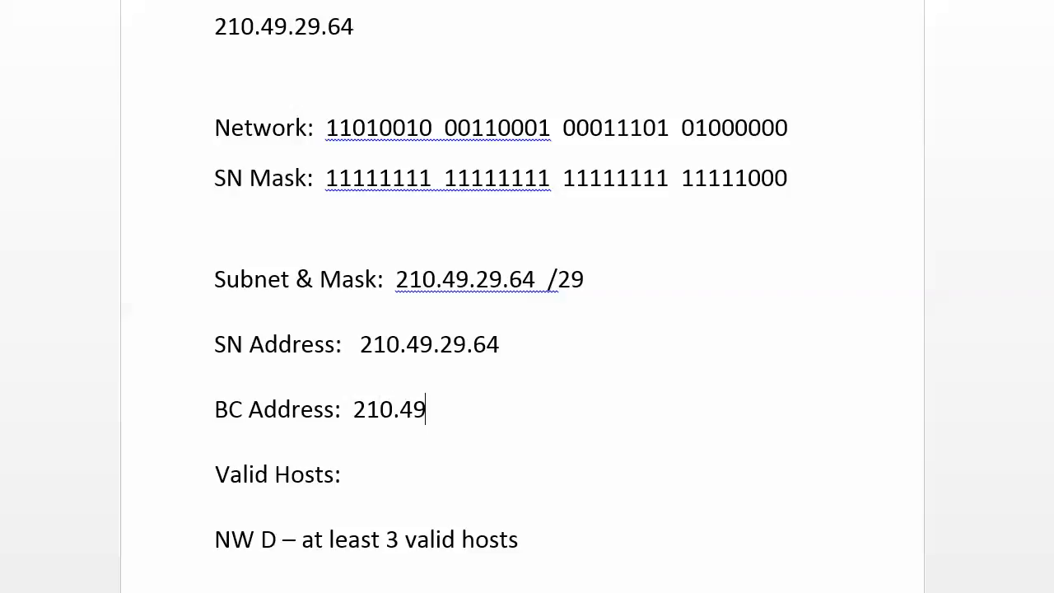
{"action": "type", "text": ".29.71"}
Fill in the NW D Valid Hosts line with the range 210.49.29.65 – 210.49.29.70
{"action": "left_click", "coordinate": [346, 474]}
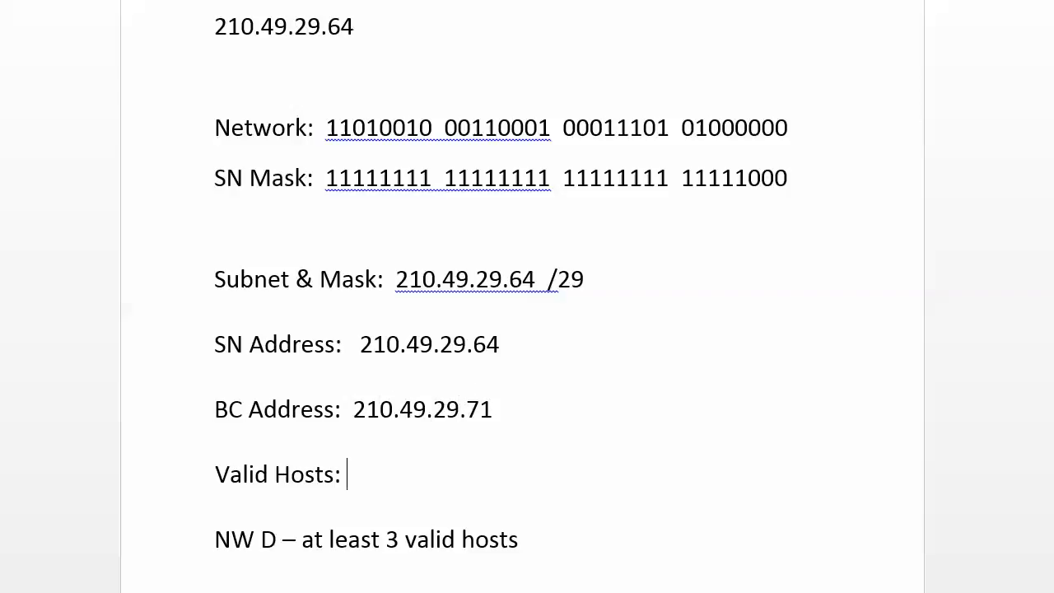
{"action": "type", "text": "210.49.29."}
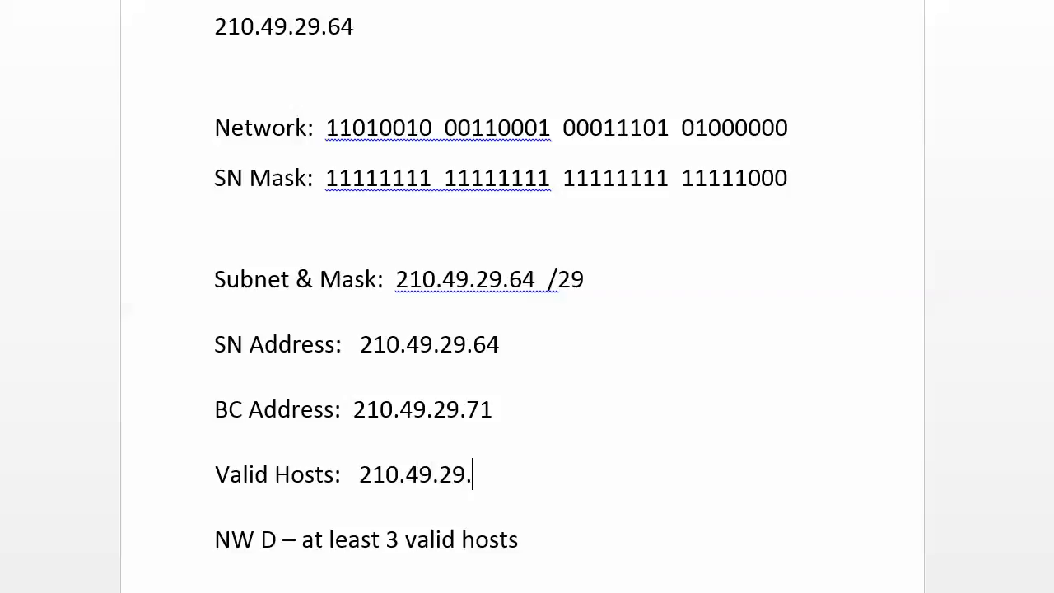
{"action": "type", "text": "65 - 210.49."}
{"action": "type", "text": "29"}
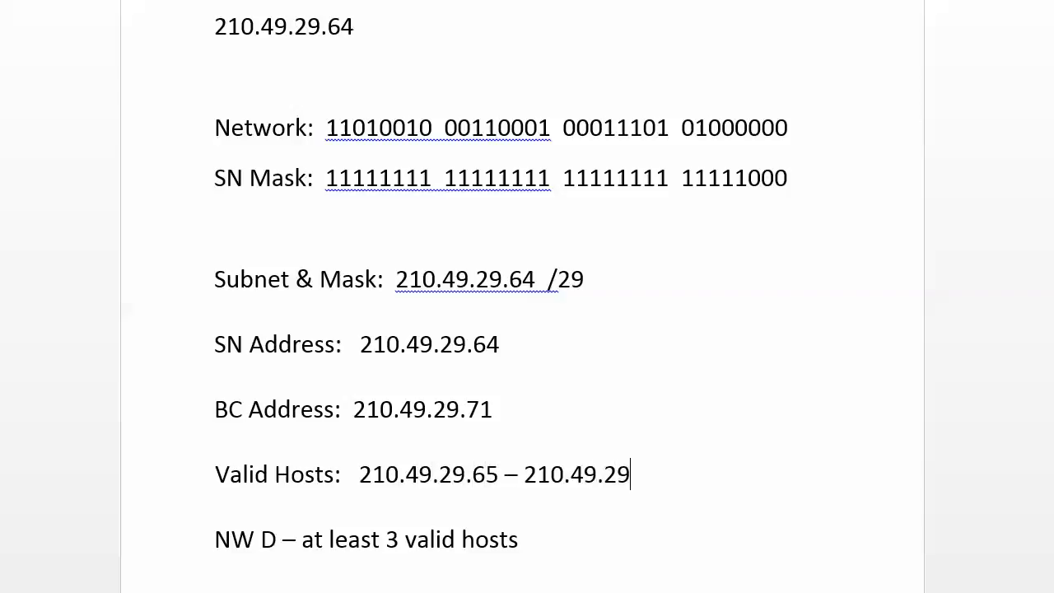
{"action": "type", "text": ".70"}
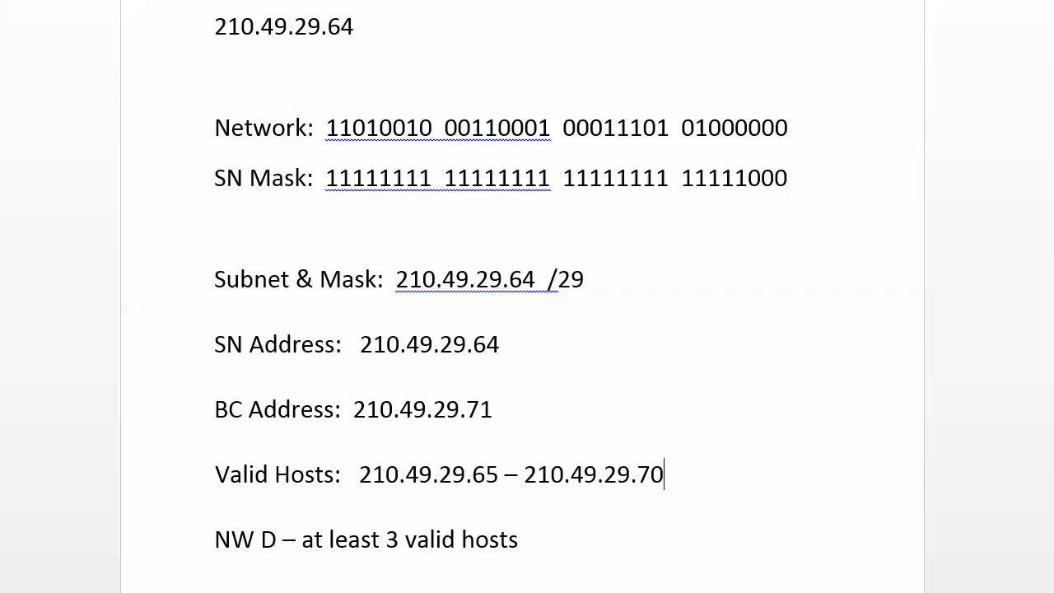